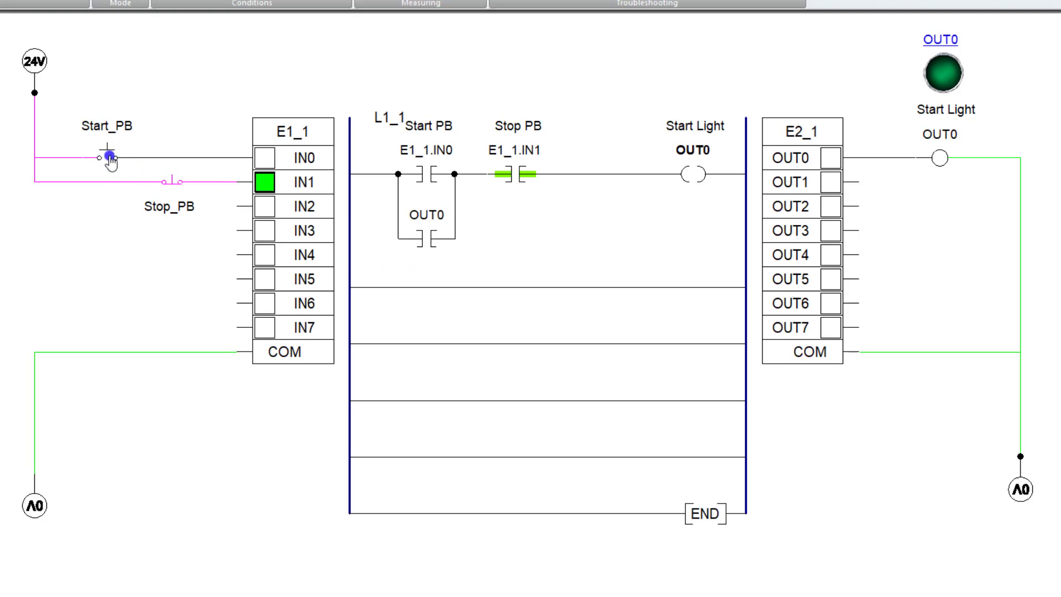
Toggle the Start Light on and off twice using Start_PB and Stop_PB
{"action": "left_click", "coordinate": [107, 156]}
{"action": "left_click", "coordinate": [171, 183]}
{"action": "left_click", "coordinate": [107, 157]}
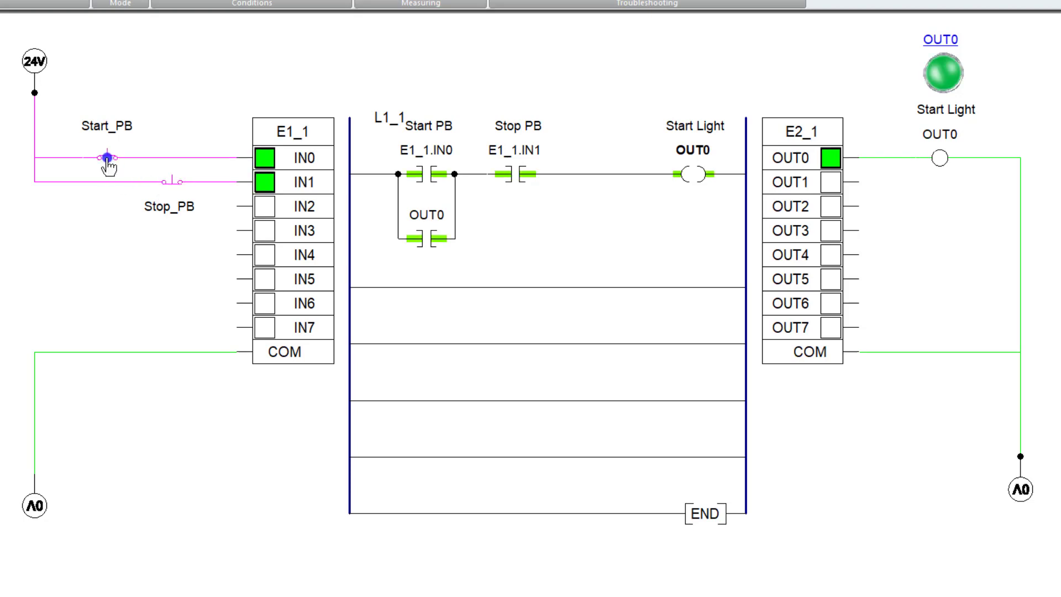
{"action": "left_click", "coordinate": [173, 183]}
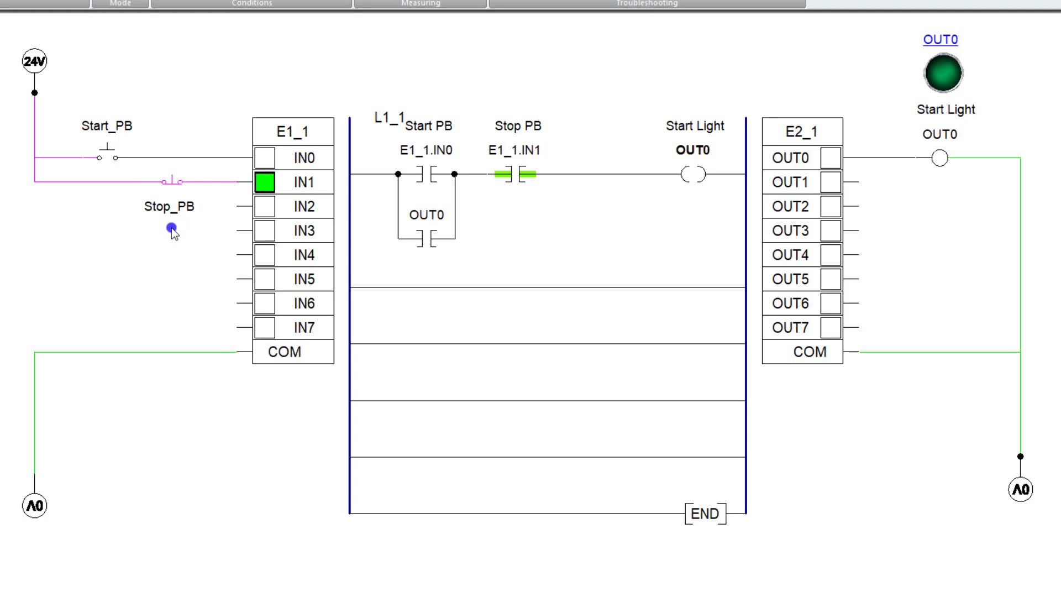
Press and release Start_PB so OUT0 stays latched through its seal-in contact
{"action": "left_click", "coordinate": [107, 158]}
{"action": "left_click", "coordinate": [110, 157]}
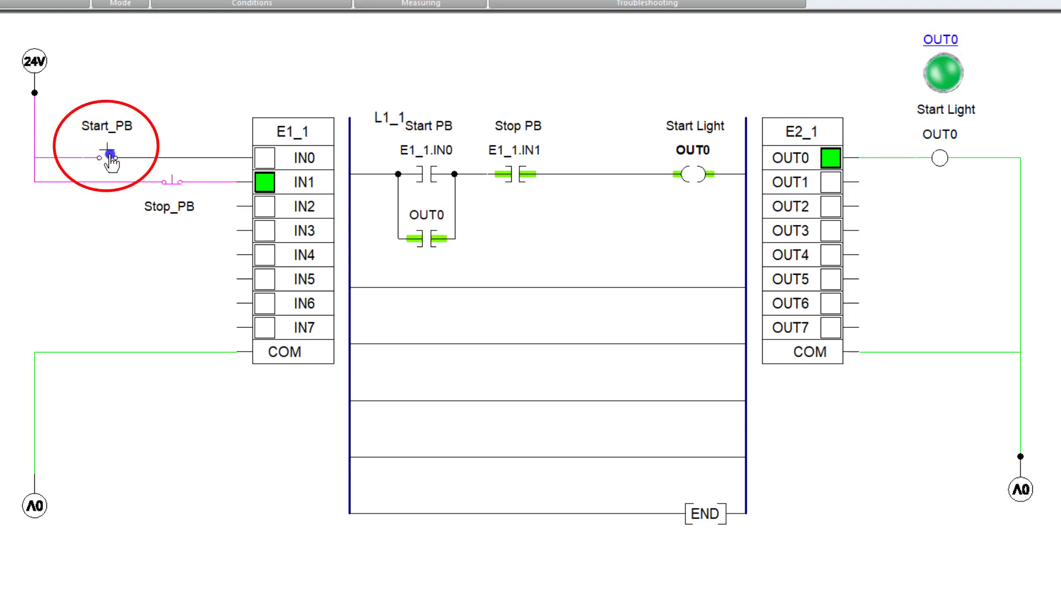
{"action": "left_click", "coordinate": [110, 158]}
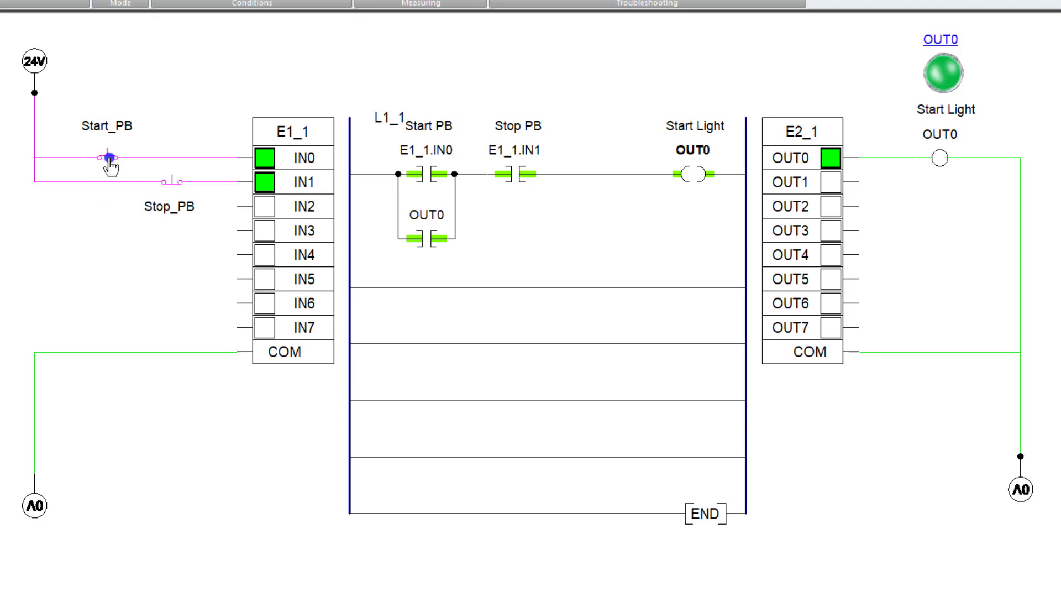
{"action": "left_click", "coordinate": [108, 159]}
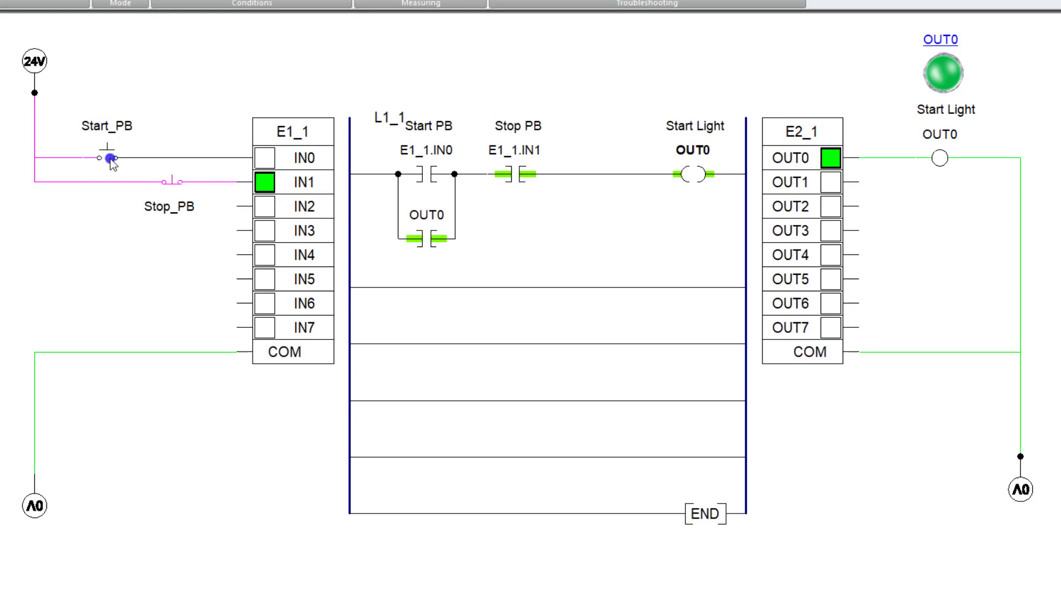
Energize IN0 with Start_PB, then press Stop_PB to drop OUT0 and darken the light
{"action": "left_click", "coordinate": [108, 157]}
{"action": "left_click", "coordinate": [174, 188]}
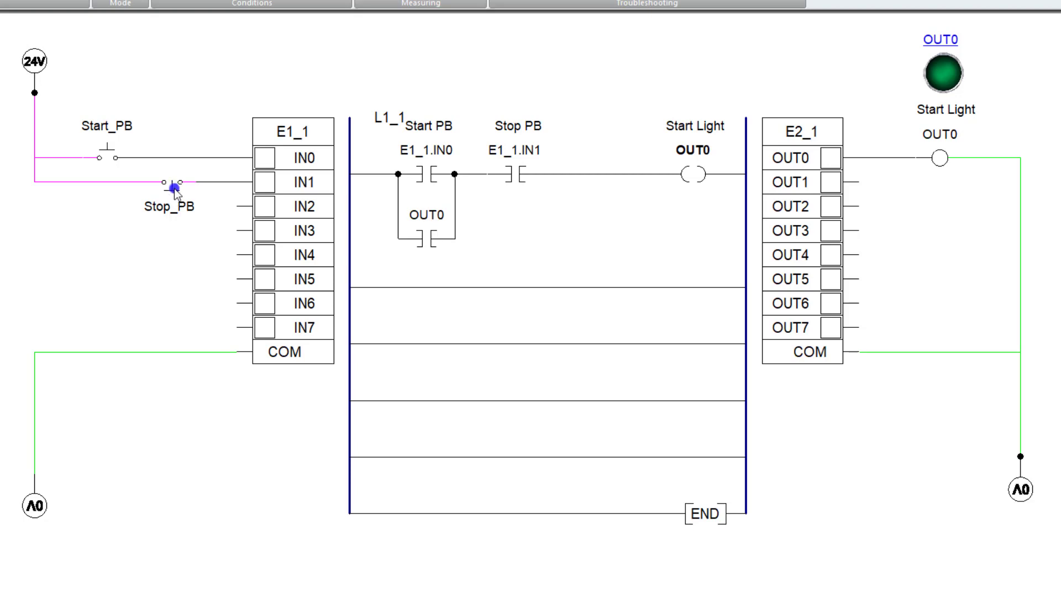
Re-close Stop_PB, latch the Start Light with Start_PB, then switch it off with Stop_PB
{"action": "left_click", "coordinate": [173, 189]}
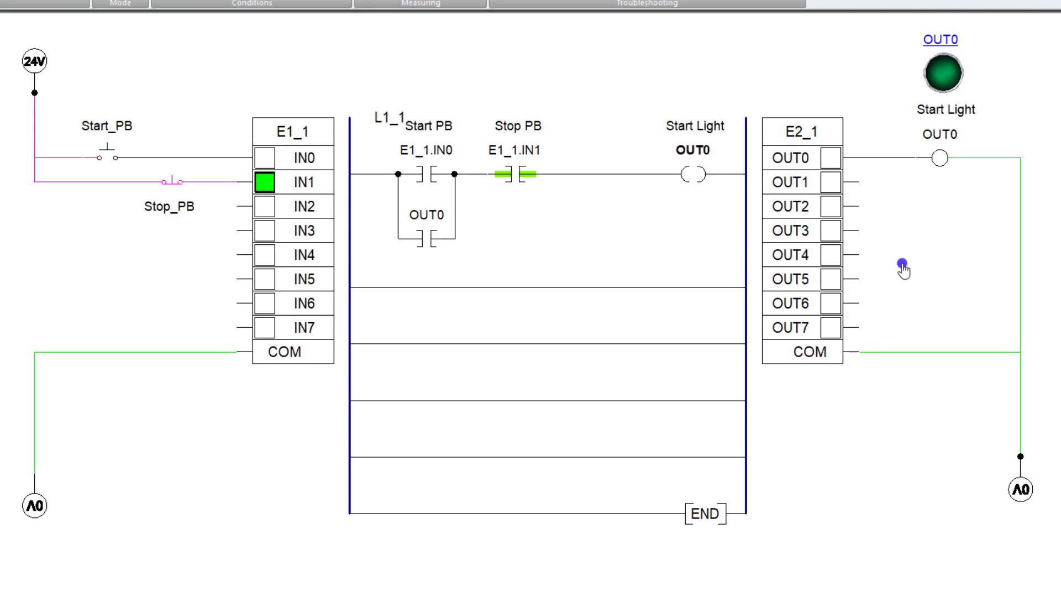
{"action": "left_click", "coordinate": [107, 157]}
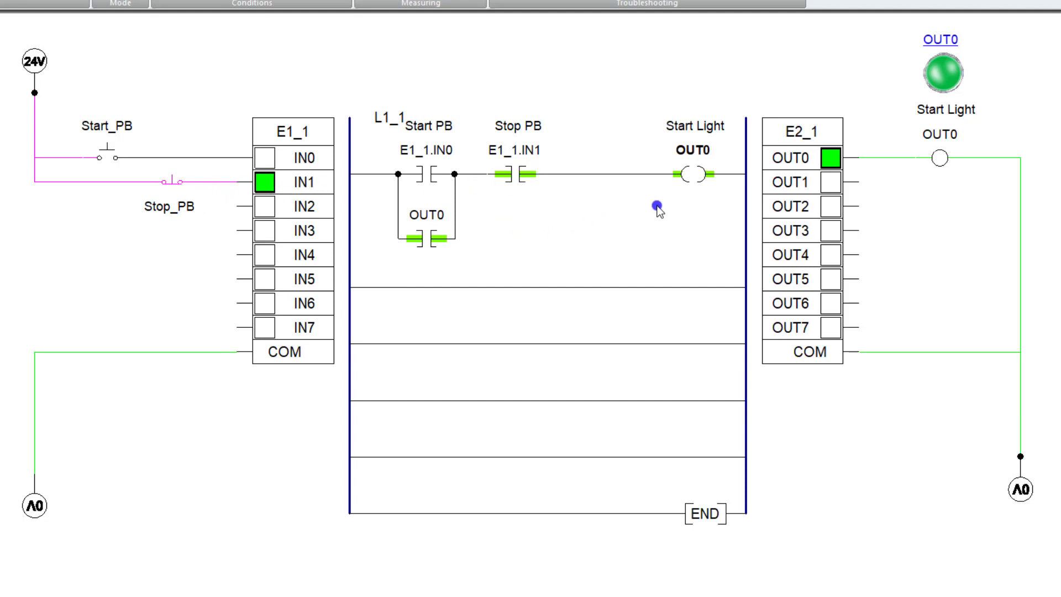
{"action": "left_click", "coordinate": [173, 182]}
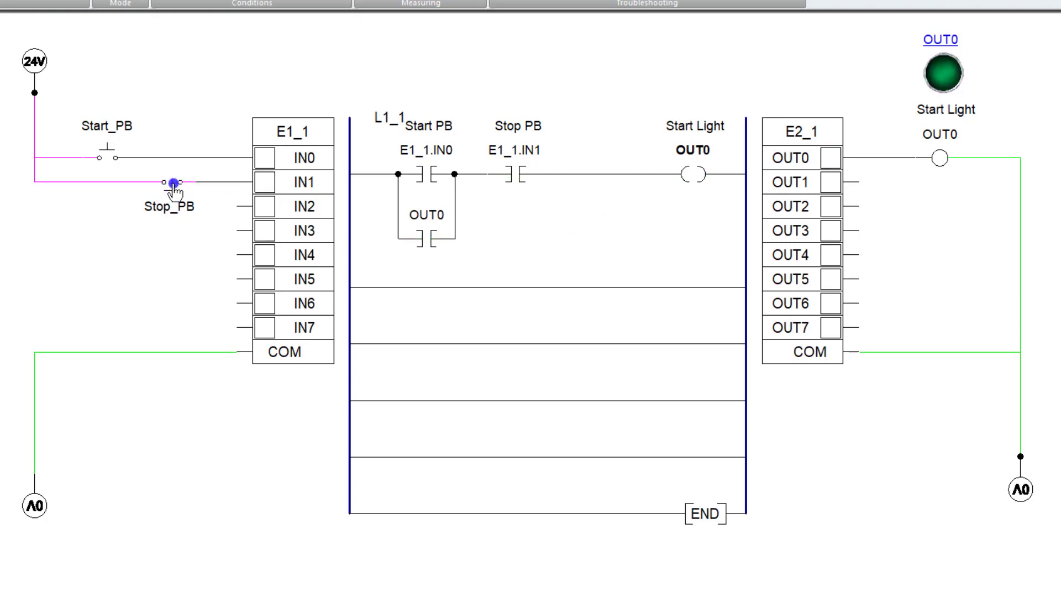
Latch the light again, turn it off, and hold Stop_PB open so IN1 de-energizes
{"action": "left_click", "coordinate": [108, 150]}
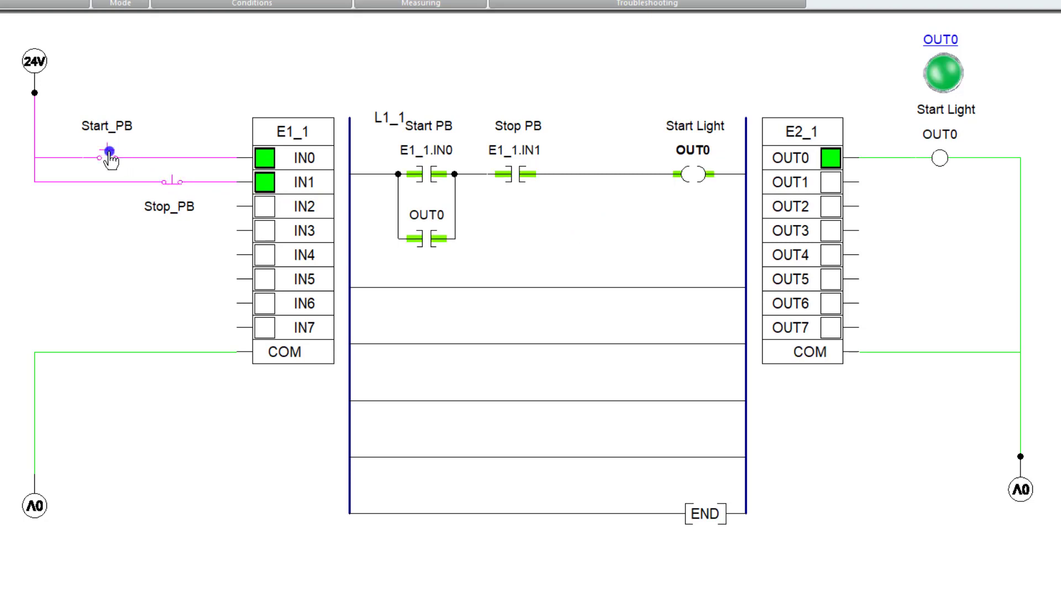
{"action": "left_click", "coordinate": [173, 182]}
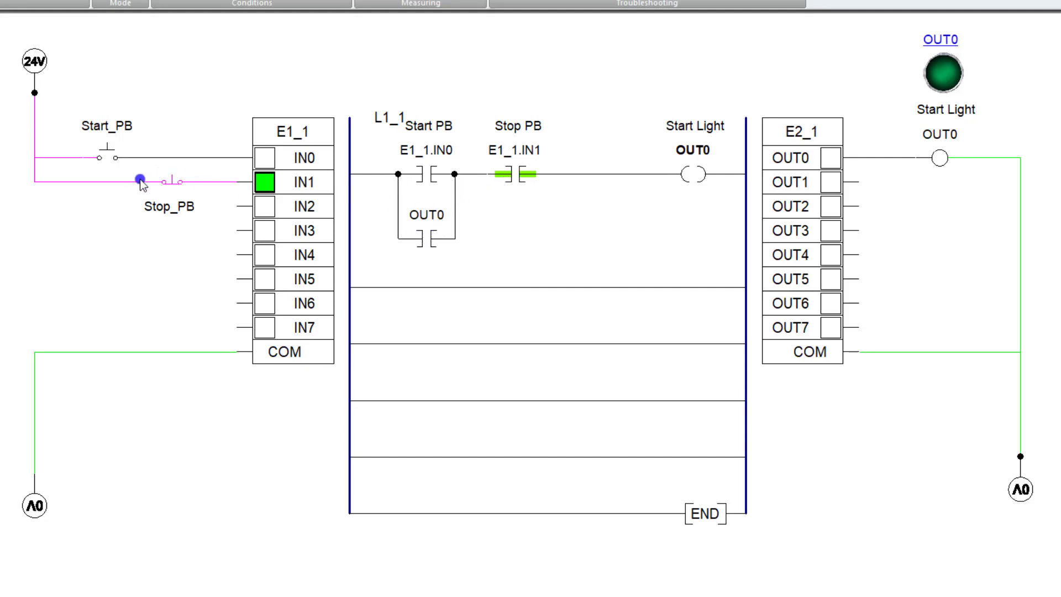
{"action": "left_click", "coordinate": [172, 183]}
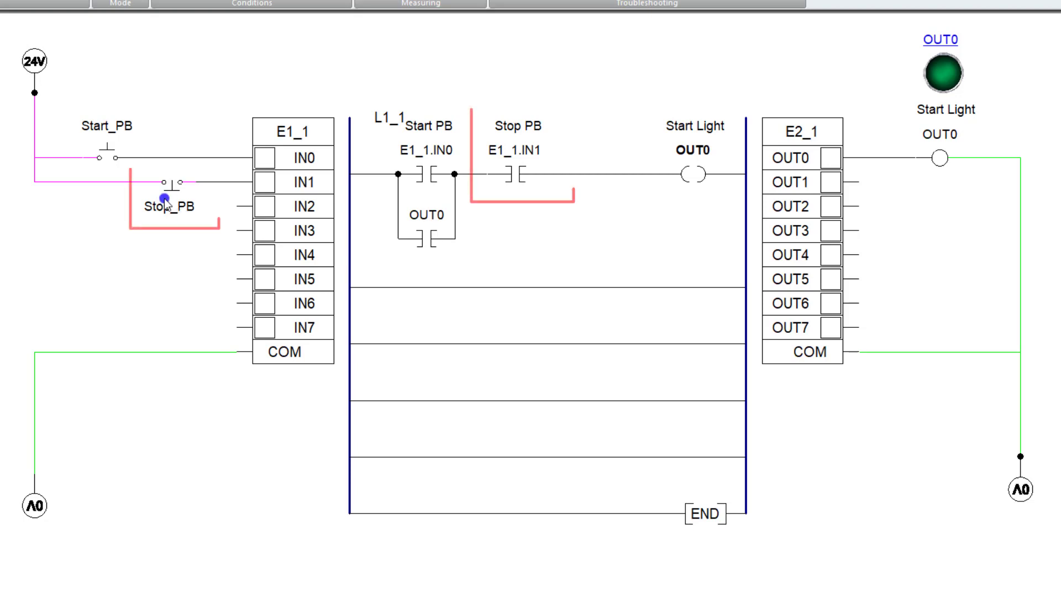
Press Start_PB twice while Stop_PB is open so OUT0 stays off, then release both buttons
{"action": "left_click", "coordinate": [106, 158]}
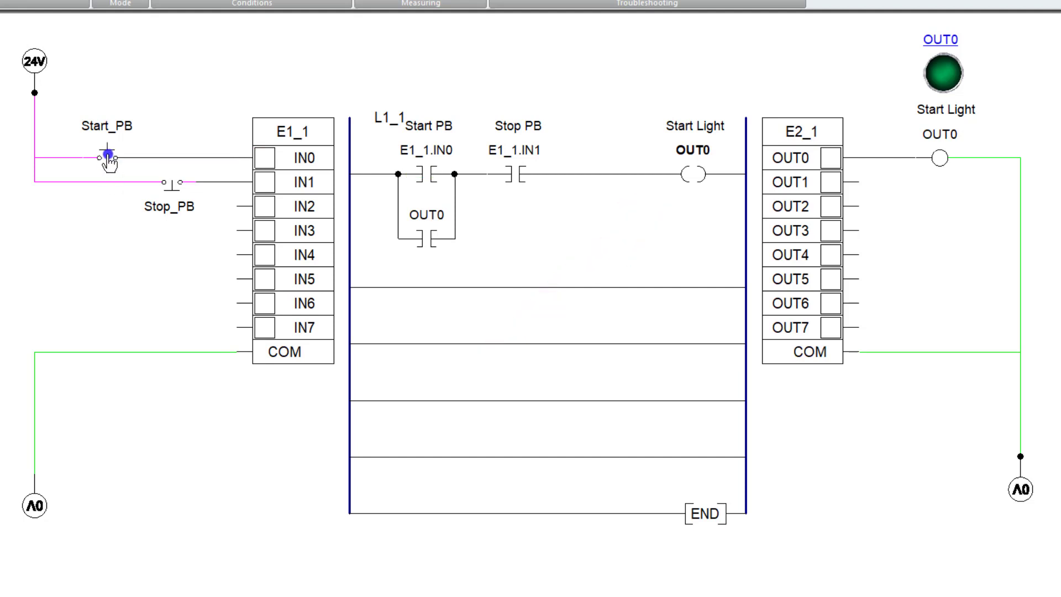
{"action": "left_click", "coordinate": [106, 158]}
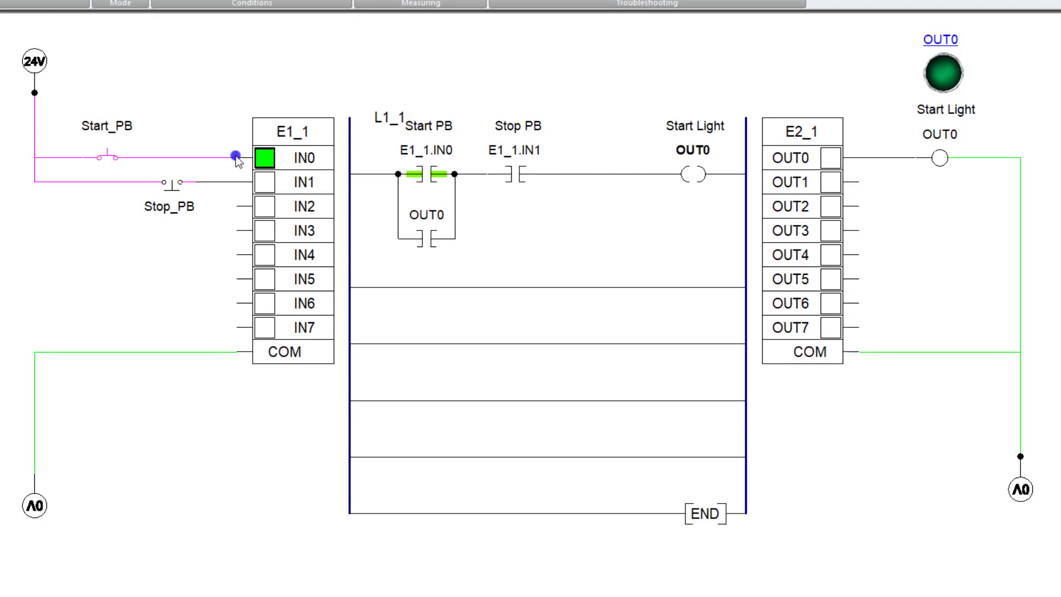
{"action": "left_click", "coordinate": [113, 157]}
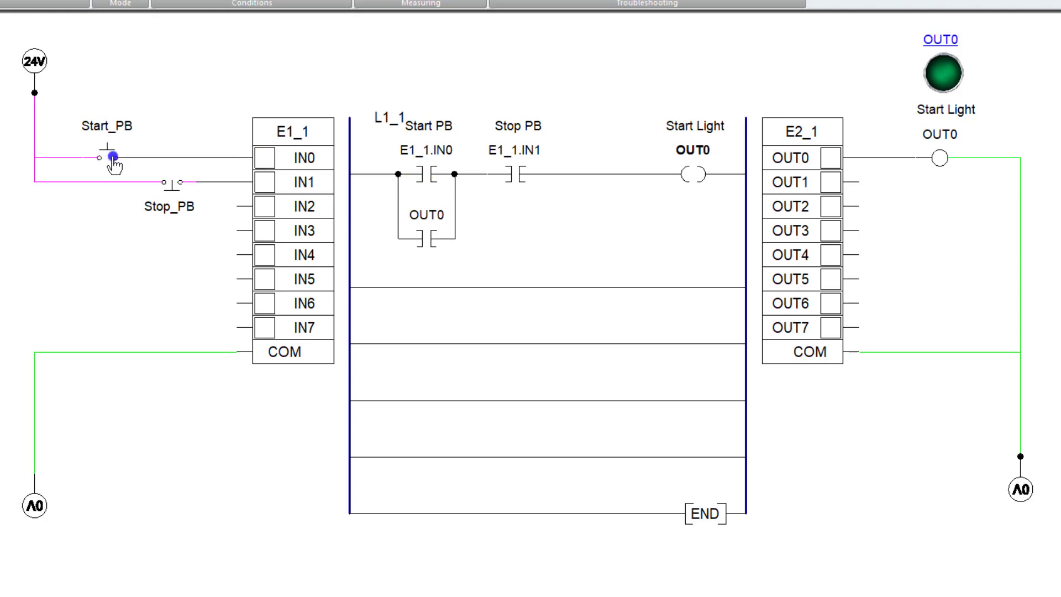
{"action": "left_click", "coordinate": [173, 192]}
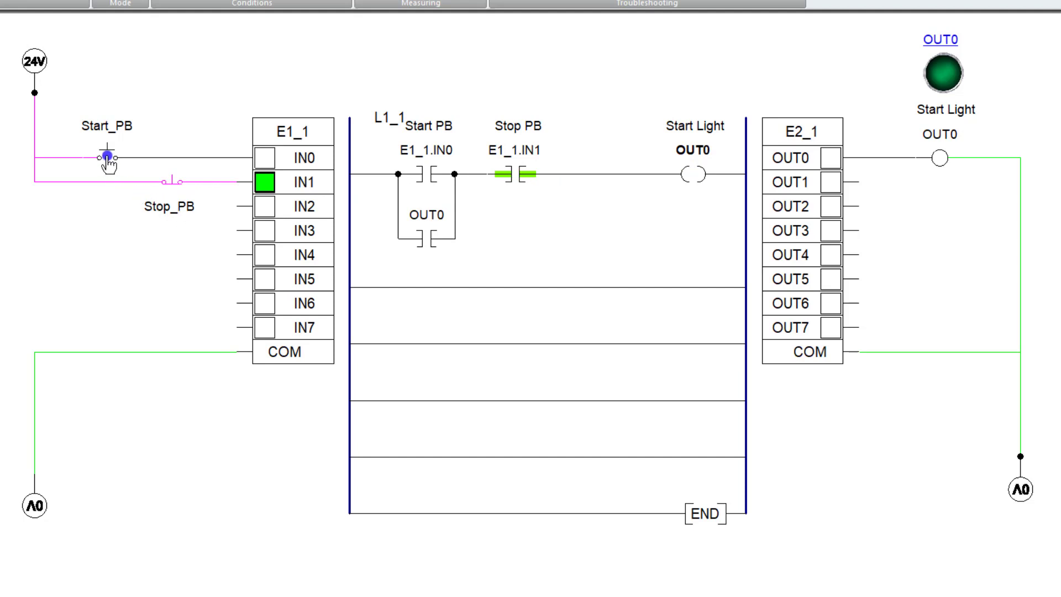
Latch OUT0 with Start_PB, then open and re-close Stop_PB to turn the light off
{"action": "left_click", "coordinate": [107, 157]}
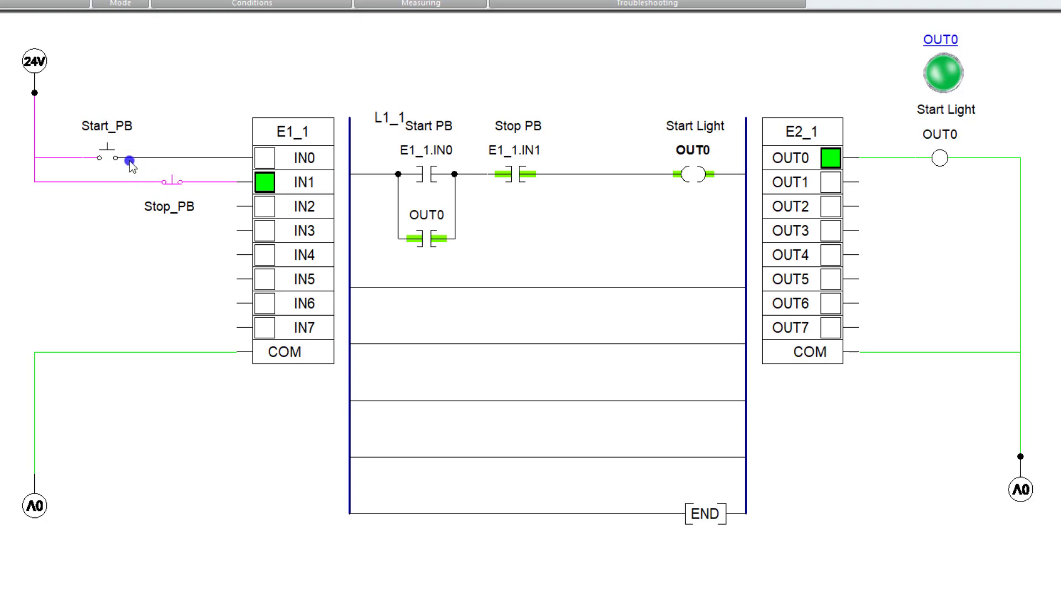
{"action": "left_click", "coordinate": [107, 156]}
{"action": "left_click", "coordinate": [169, 185]}
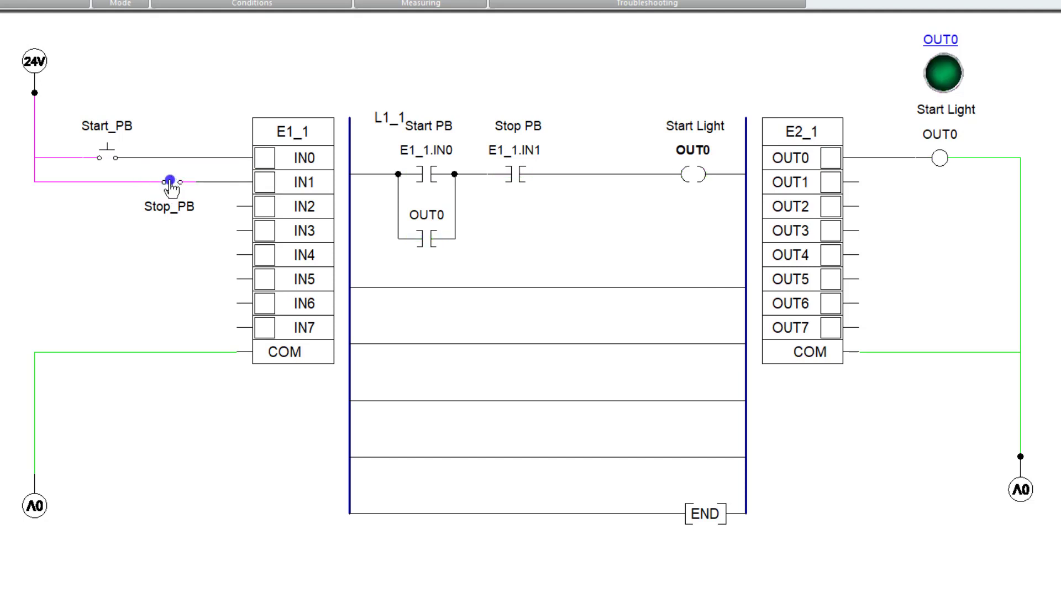
{"action": "left_click", "coordinate": [170, 185]}
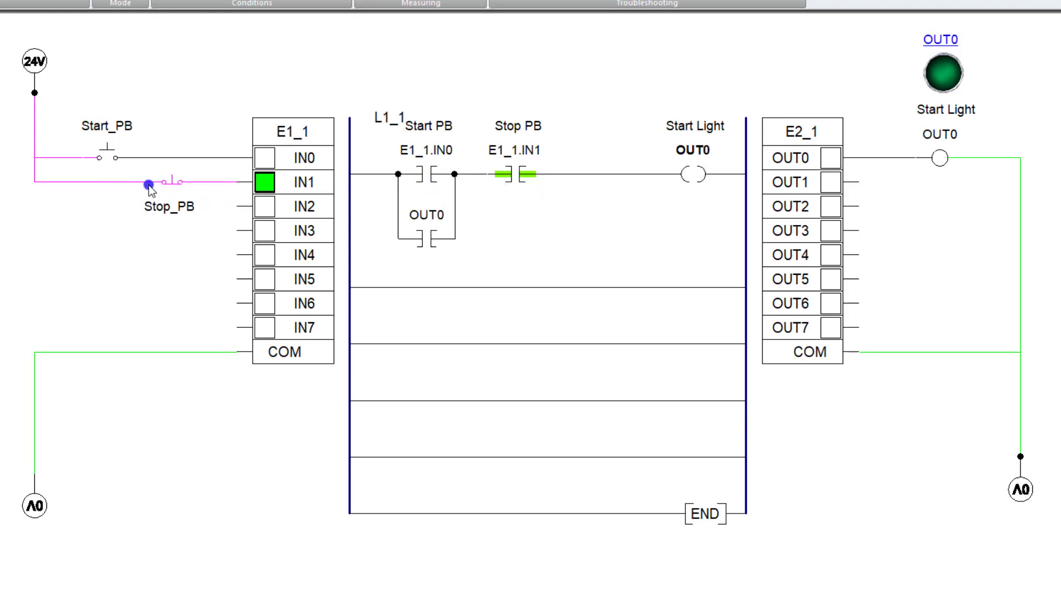
Rapidly alternate Start_PB and Stop_PB four times, finishing with the Start Light latched on
{"action": "left_click", "coordinate": [107, 161]}
{"action": "left_click", "coordinate": [171, 181]}
{"action": "left_click", "coordinate": [106, 159]}
{"action": "left_click", "coordinate": [173, 182]}
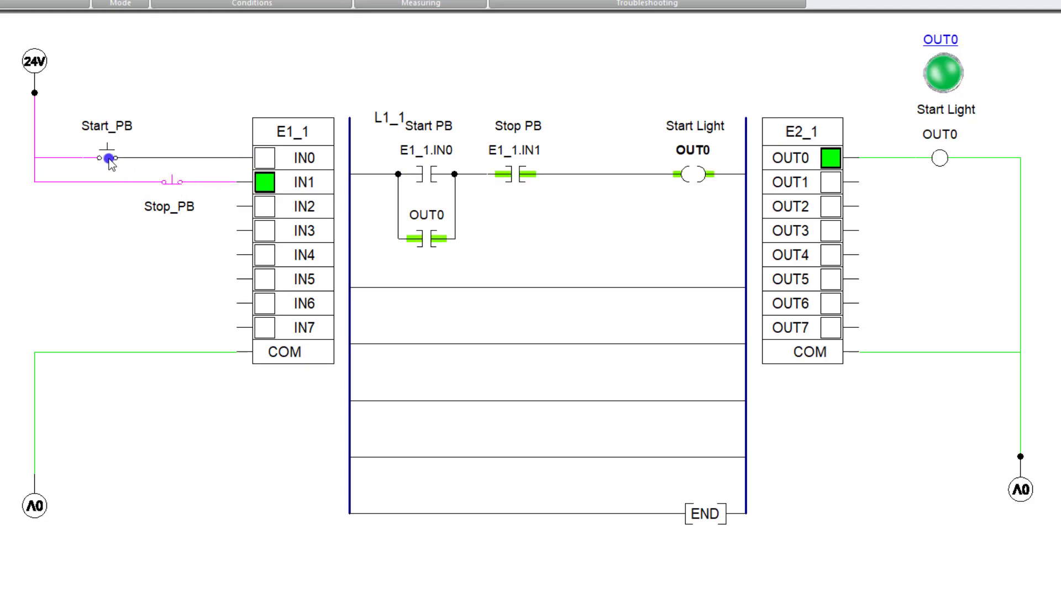
{"action": "left_click", "coordinate": [106, 159]}
{"action": "left_click", "coordinate": [156, 177]}
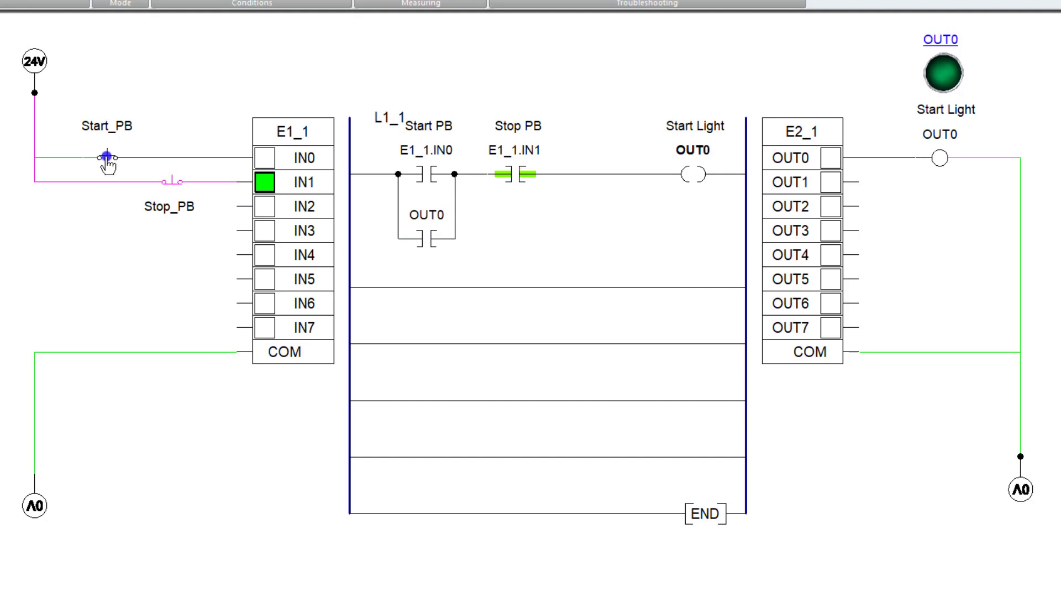
{"action": "left_click", "coordinate": [107, 158]}
{"action": "left_click", "coordinate": [176, 180]}
{"action": "left_click", "coordinate": [107, 158]}
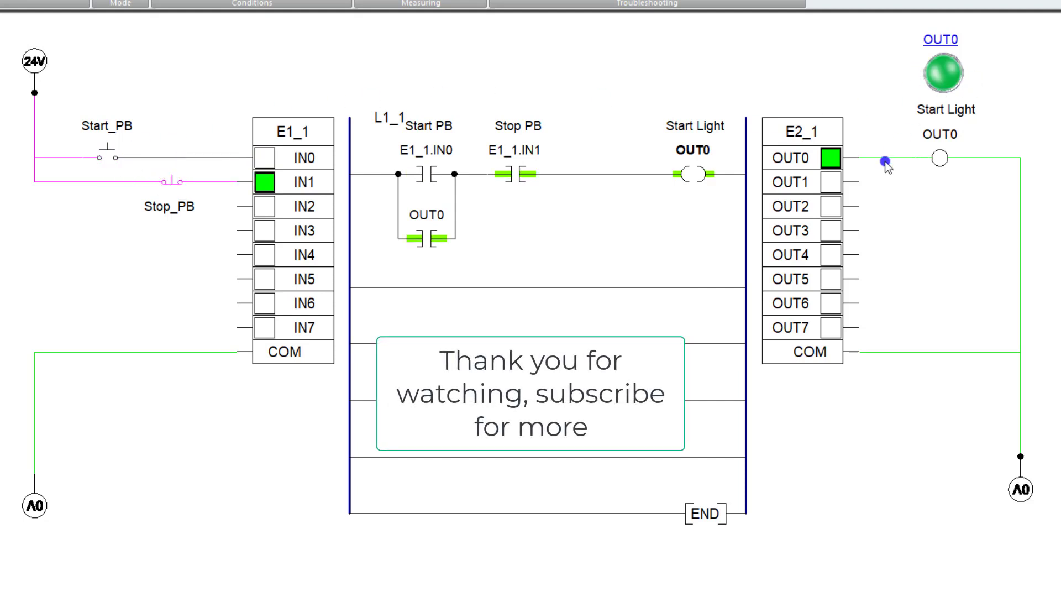